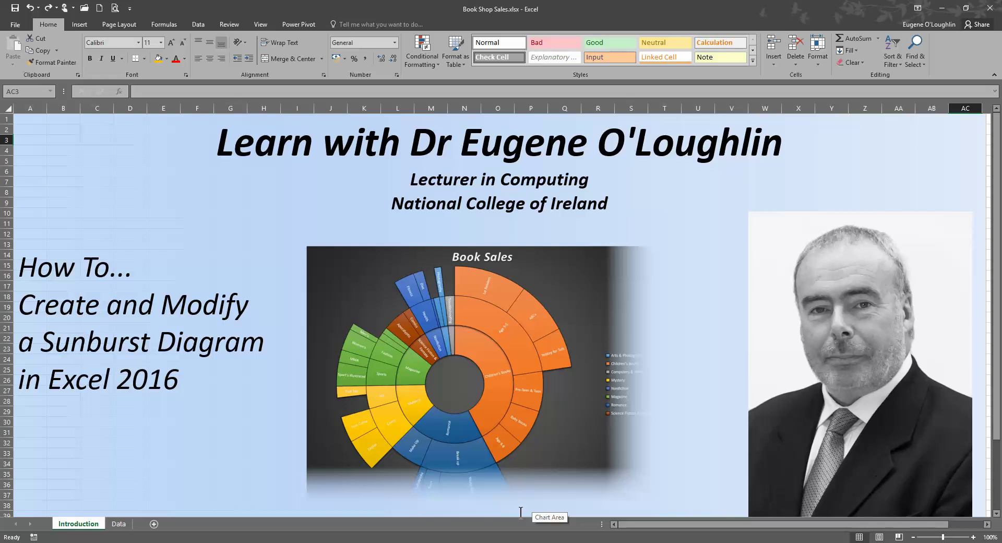
Step: Switch to the Data sheet of Book Shop Sales.xlsx
left_click(119, 524)
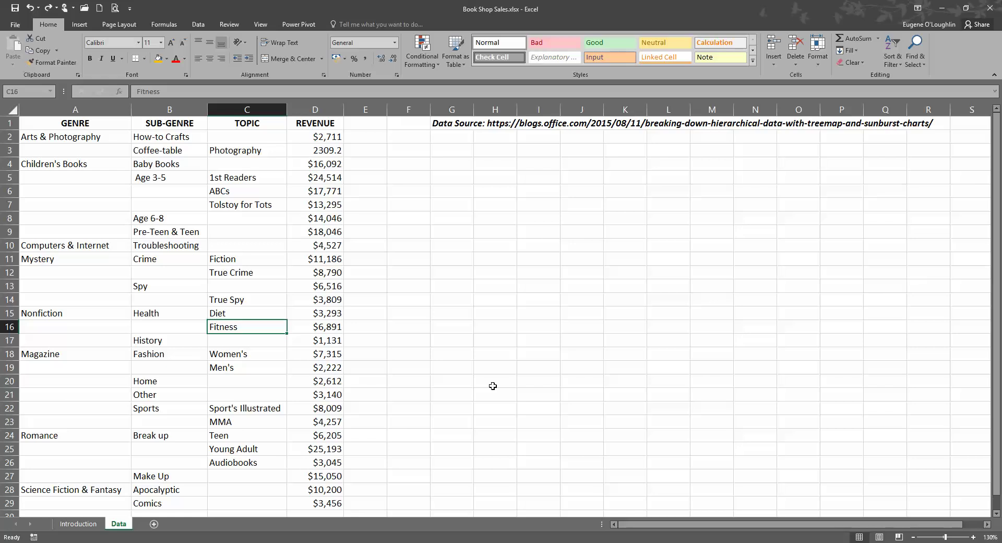
Step: Give the Children's Books rows A4:D9 a yellow fill
left_click_drag(74, 164, 294, 231)
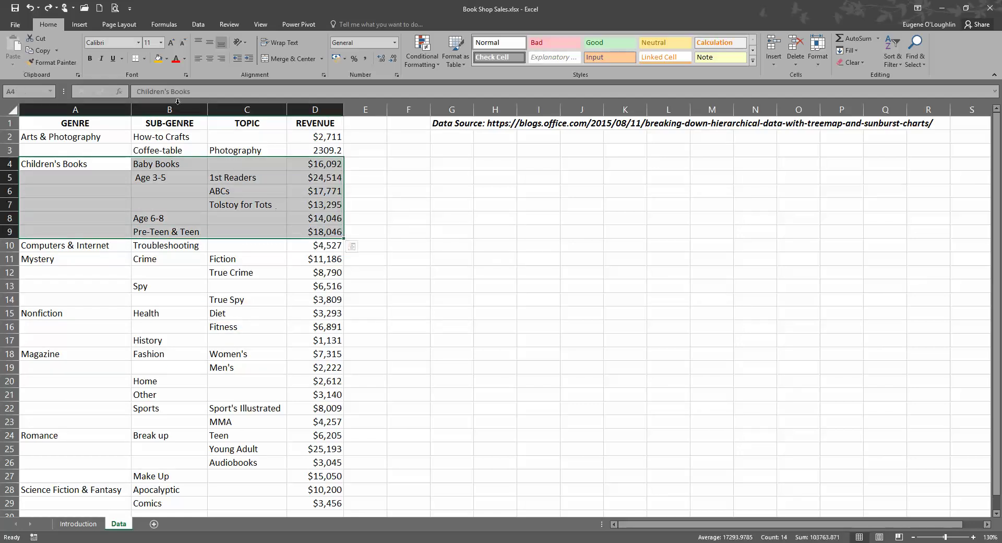
left_click(166, 59)
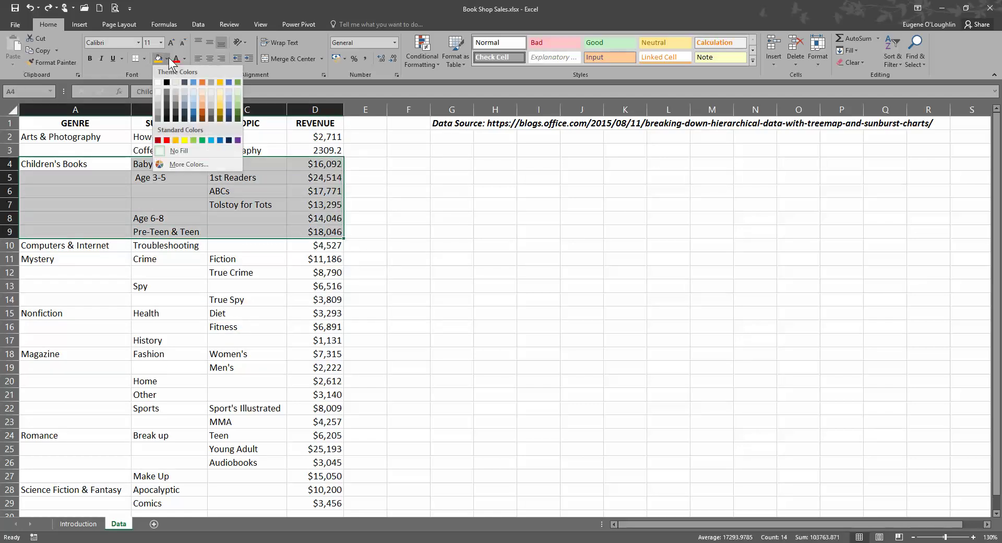
left_click(184, 140)
left_click(172, 271)
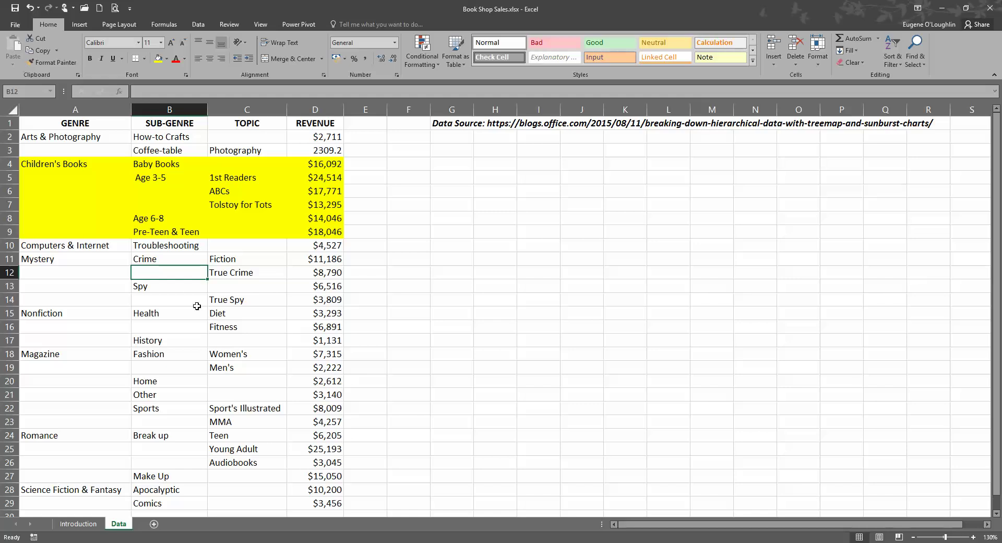
Step: Select the whole revenue table from the GENRE header through the last REVENUE row
left_click(71, 123)
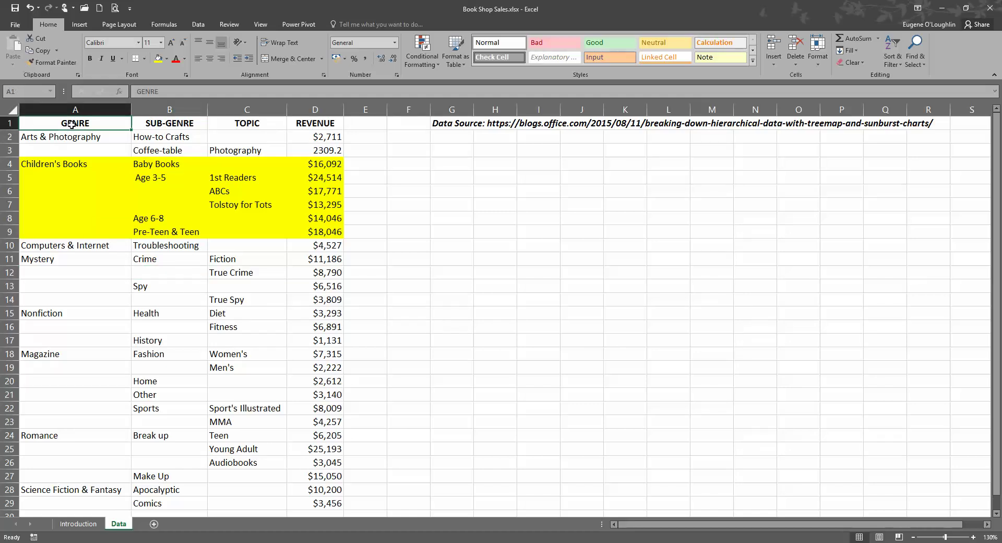
left_click_drag(73, 127, 319, 500)
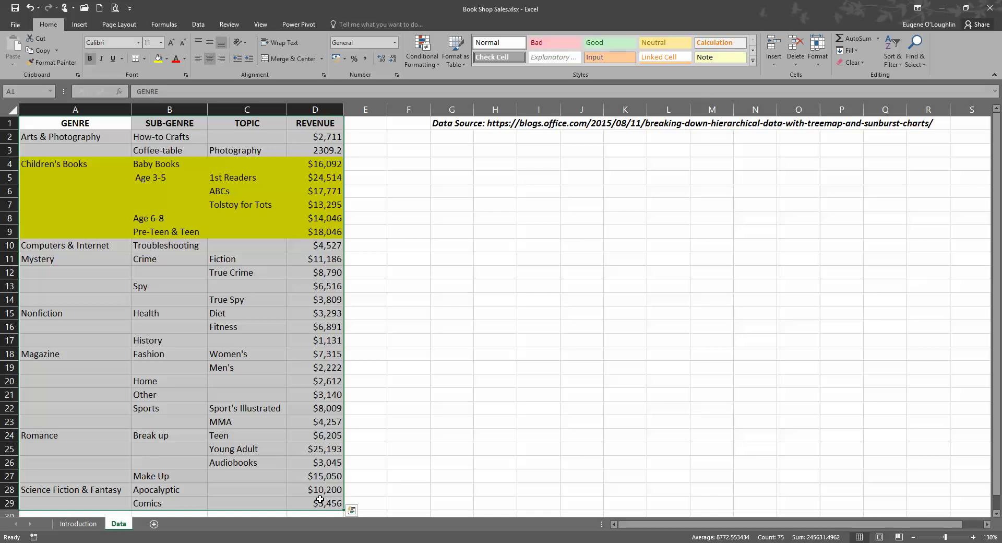
left_click(73, 23)
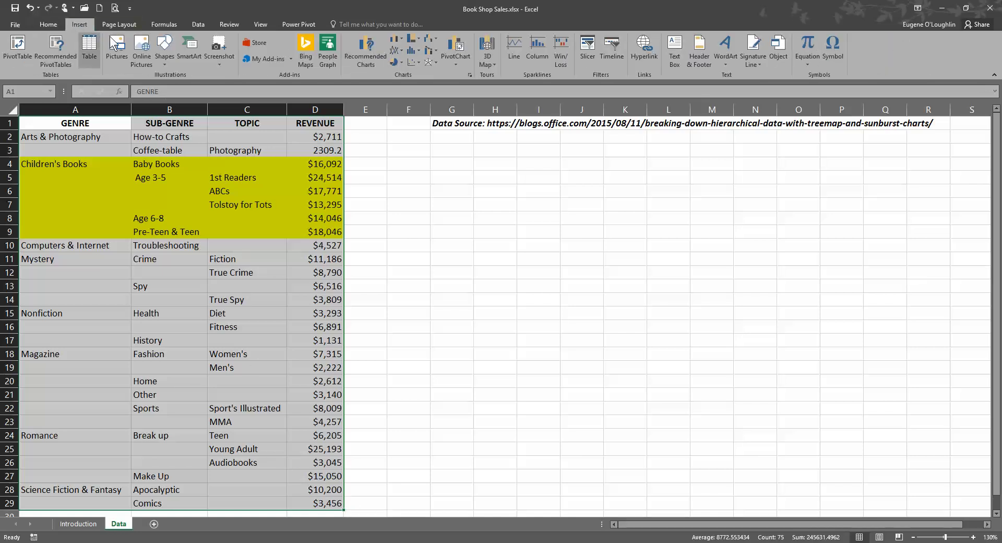
Step: Choose the Sunburst type from All Charts in the Insert Chart dialog
left_click(469, 75)
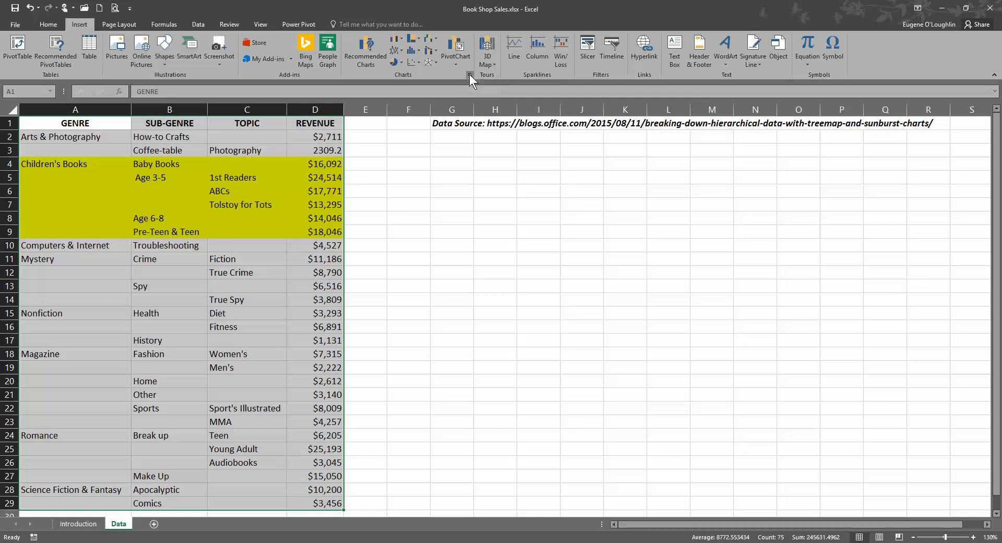
left_click_drag(478, 139, 505, 143)
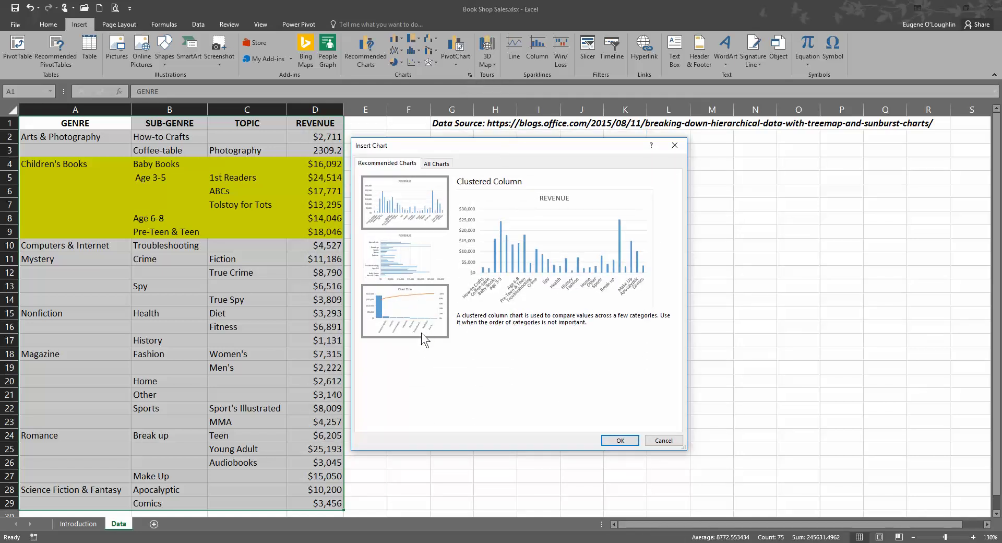
left_click(436, 163)
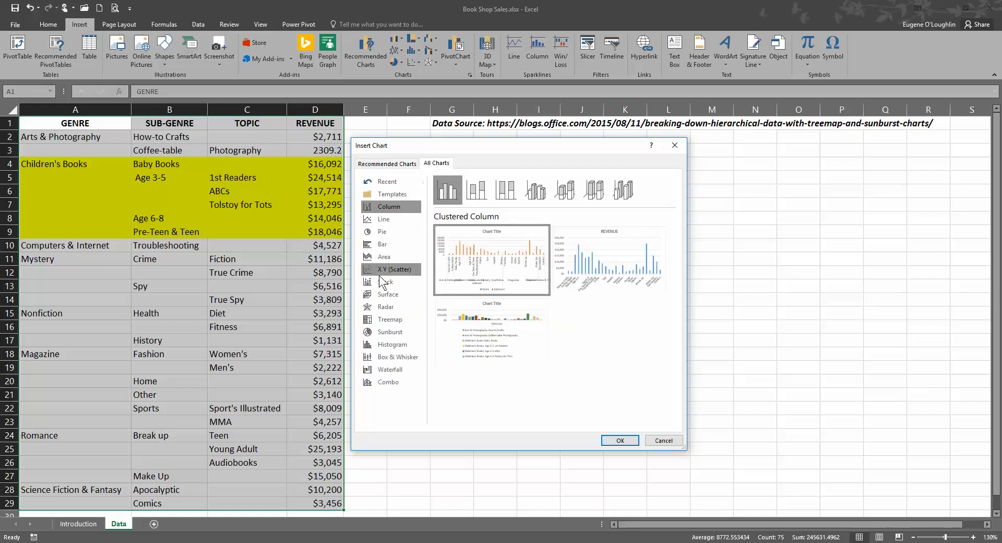
left_click(396, 332)
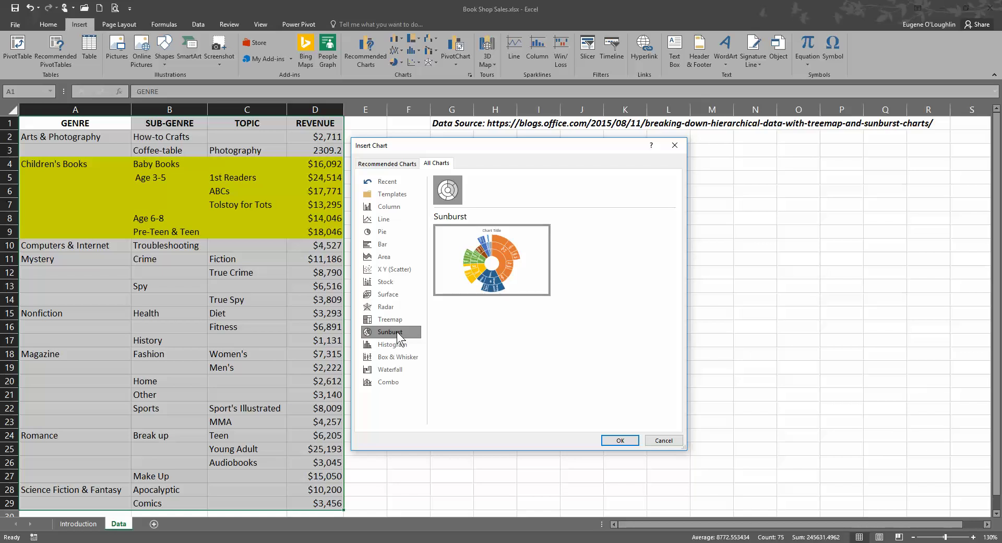
Step: Insert the sunburst chart, move it up beside the table and enlarge it
left_click(621, 440)
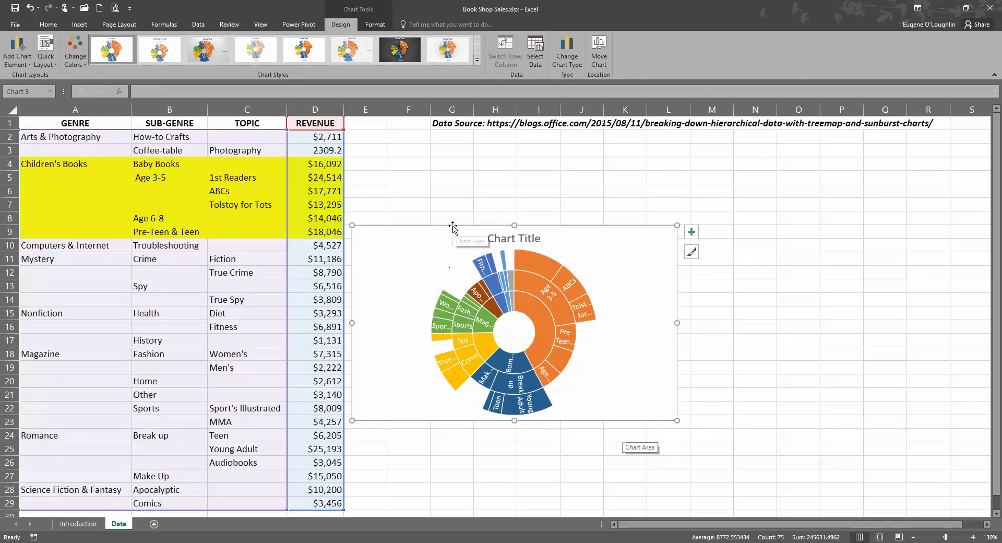
left_click_drag(453, 225, 456, 137)
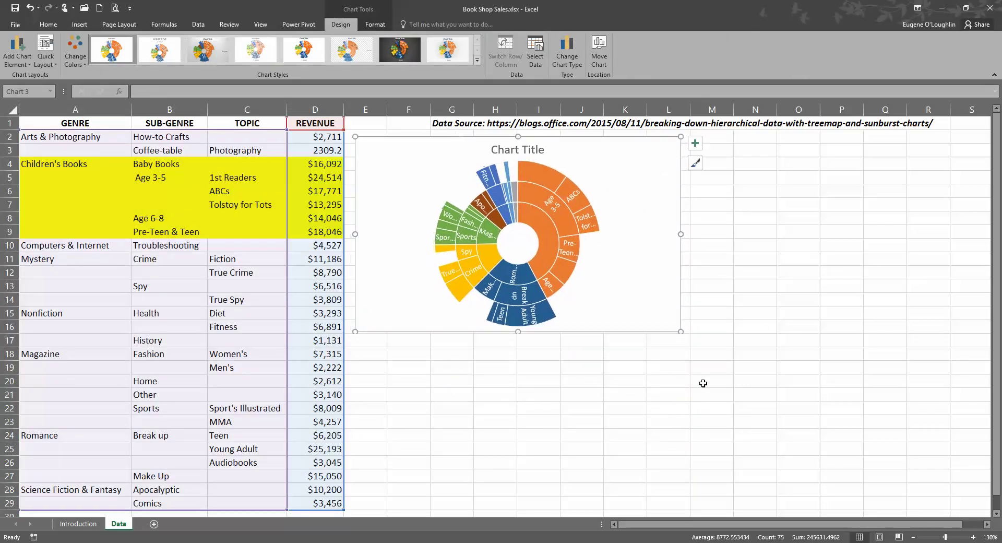
left_click_drag(680, 331, 961, 504)
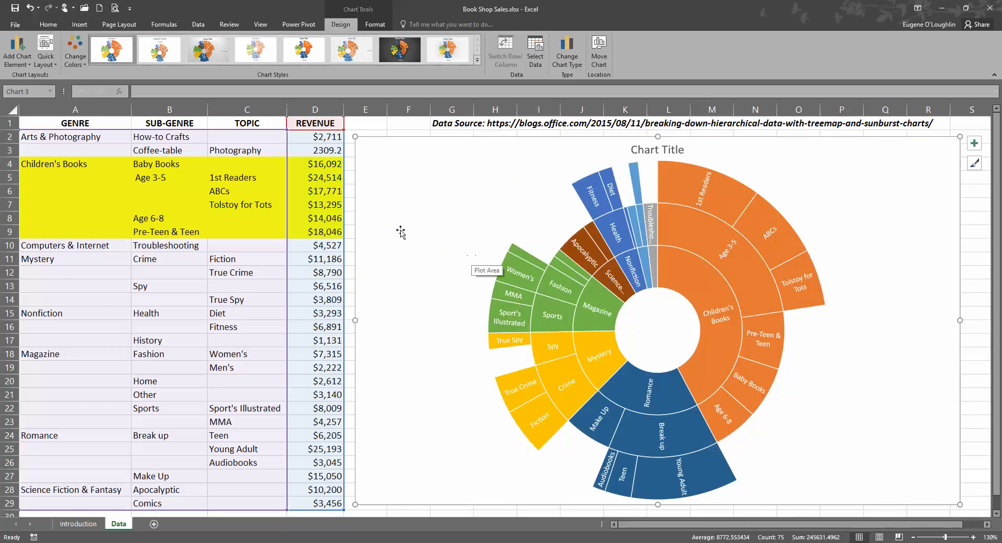
Step: Retitle the chart 'Book Sales' in 24-point text
left_click(647, 150)
double_click(648, 151)
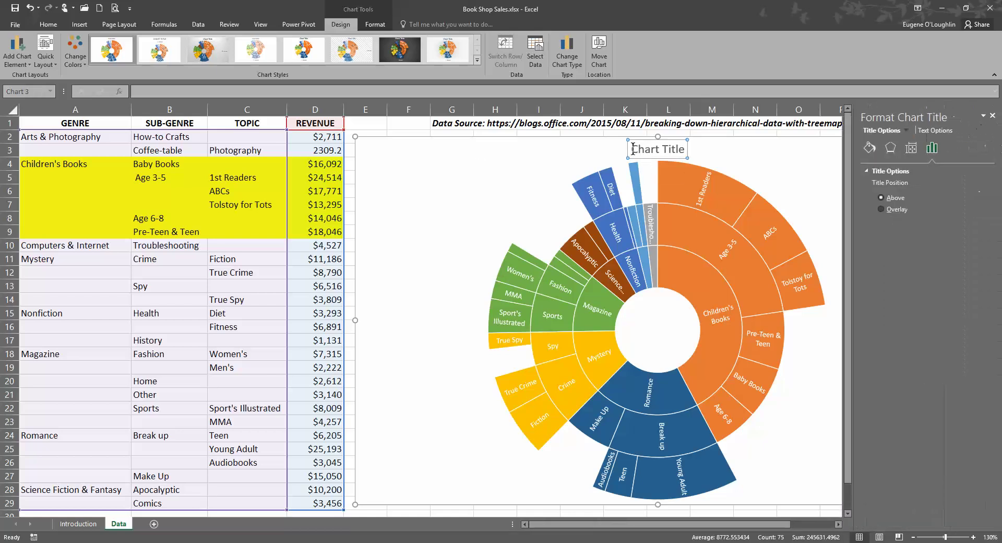
left_click_drag(631, 149, 685, 150)
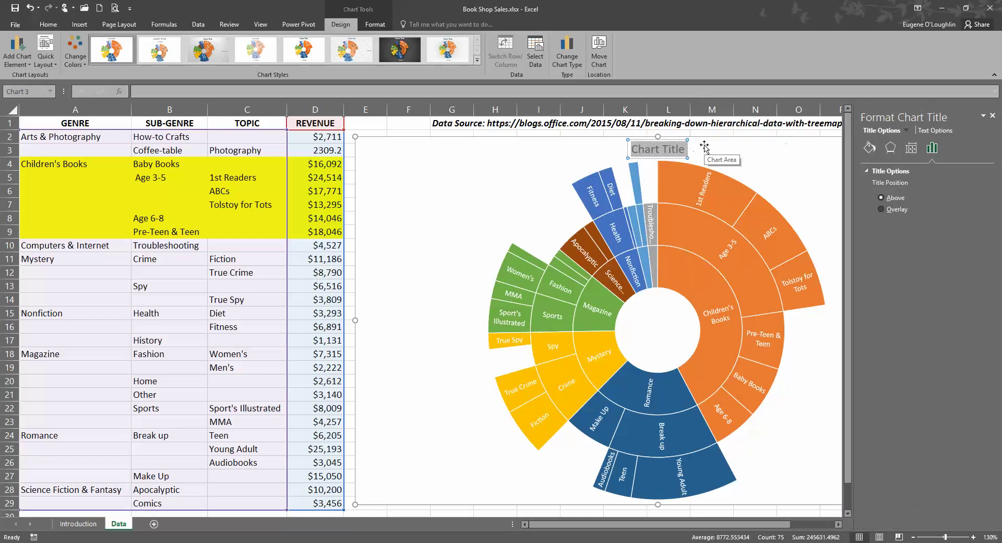
type("Book Sales")
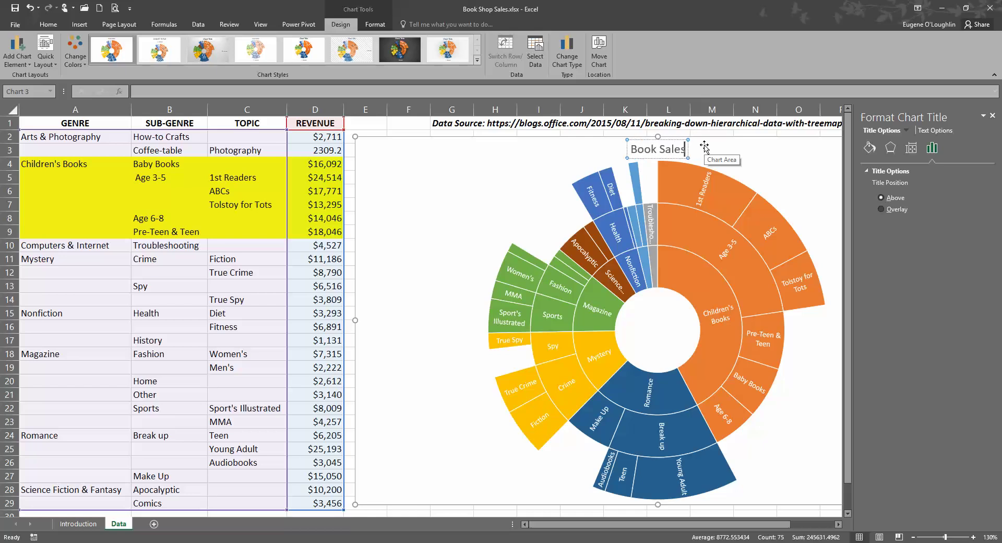
key("ctrl+a")
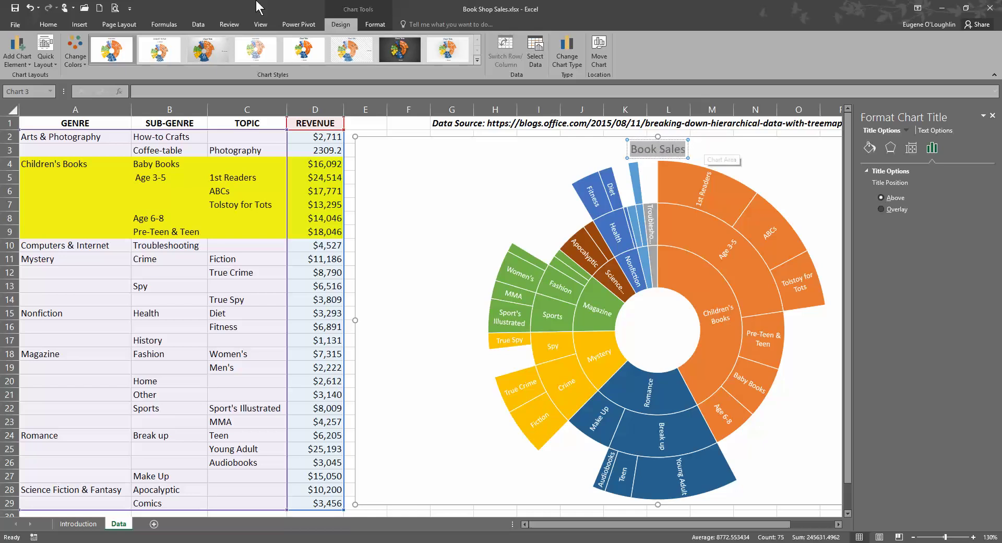
left_click(48, 25)
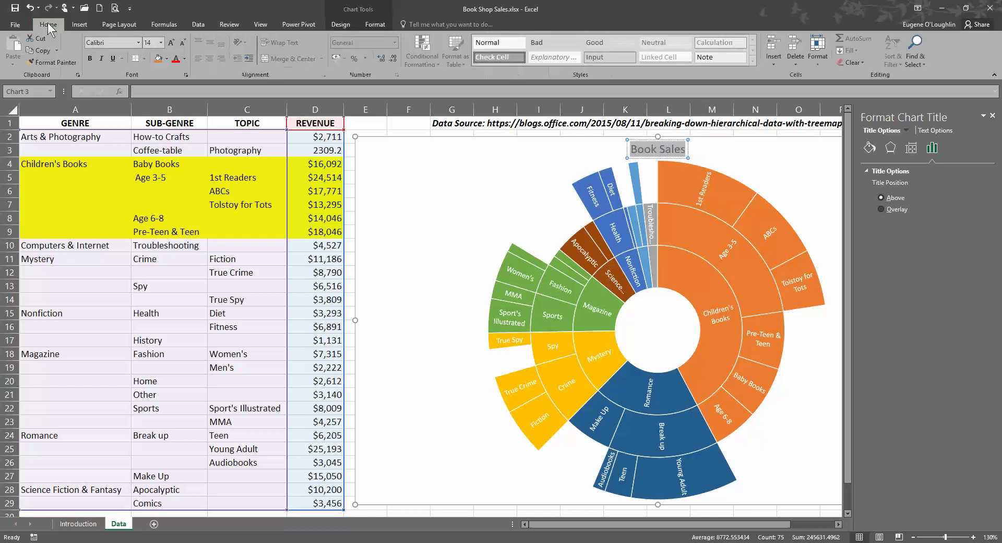
left_click(162, 43)
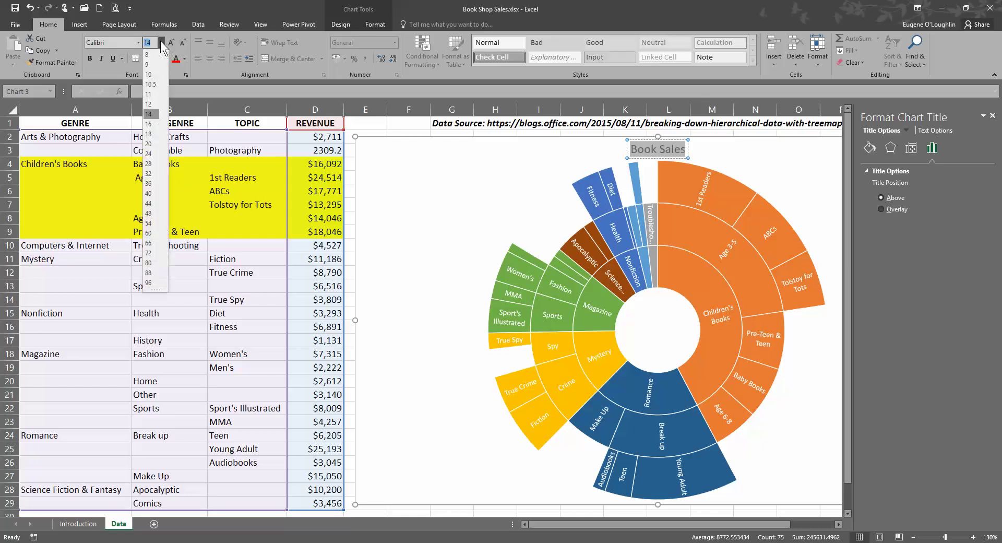
left_click(152, 154)
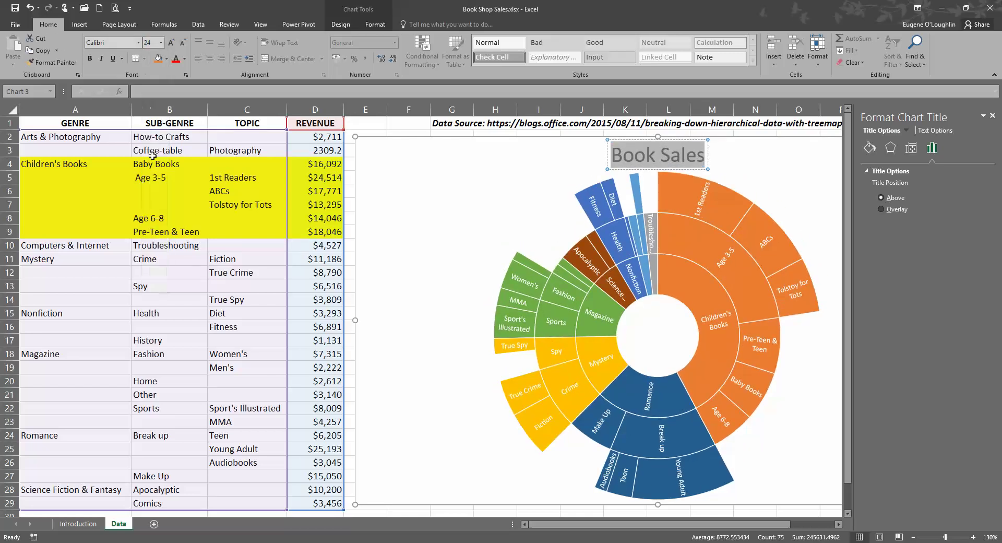
left_click(992, 115)
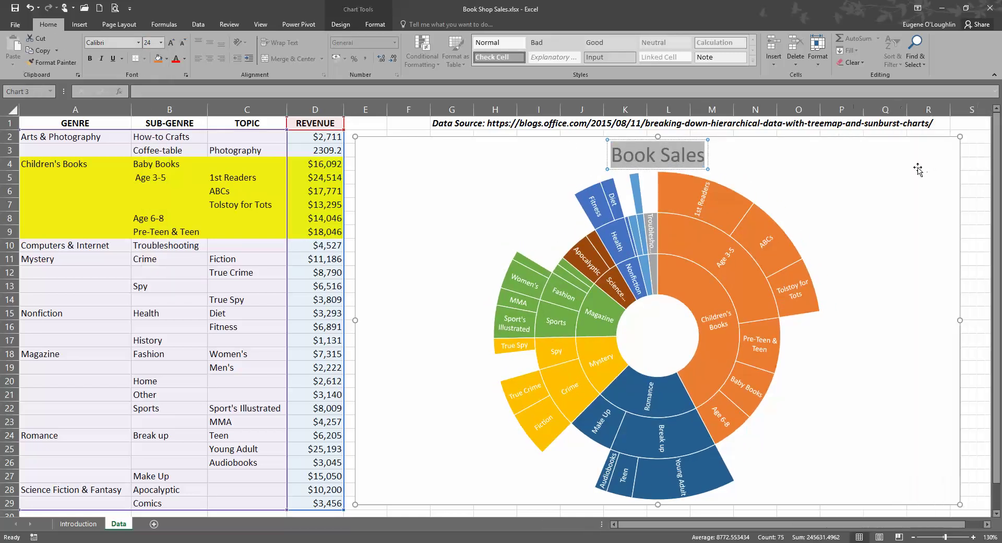
left_click(918, 168)
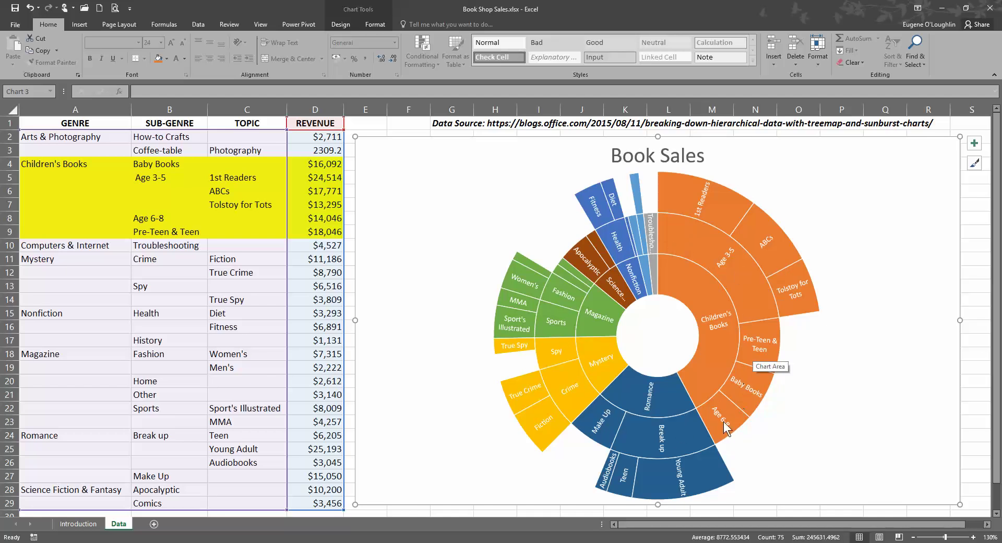
mouse_move(724, 422)
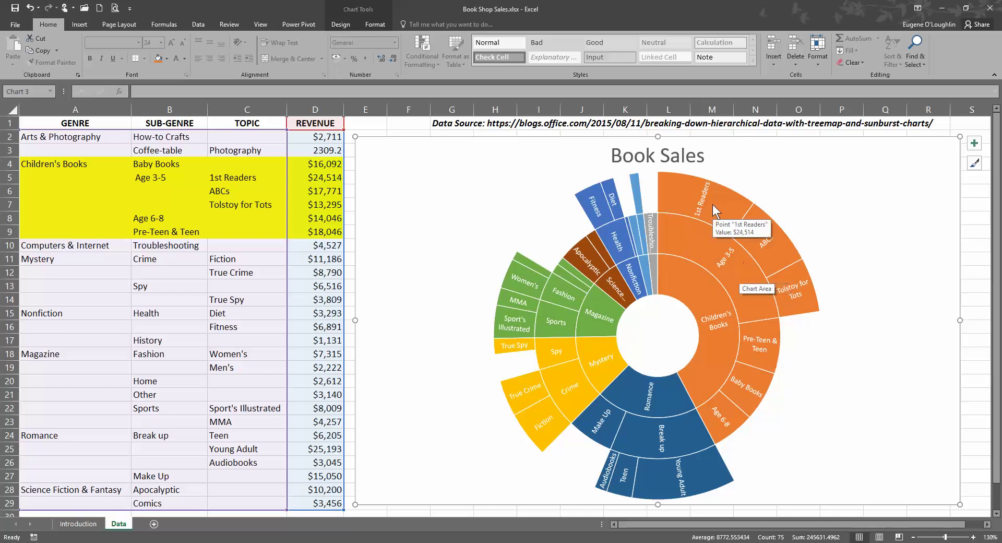
mouse_move(777, 254)
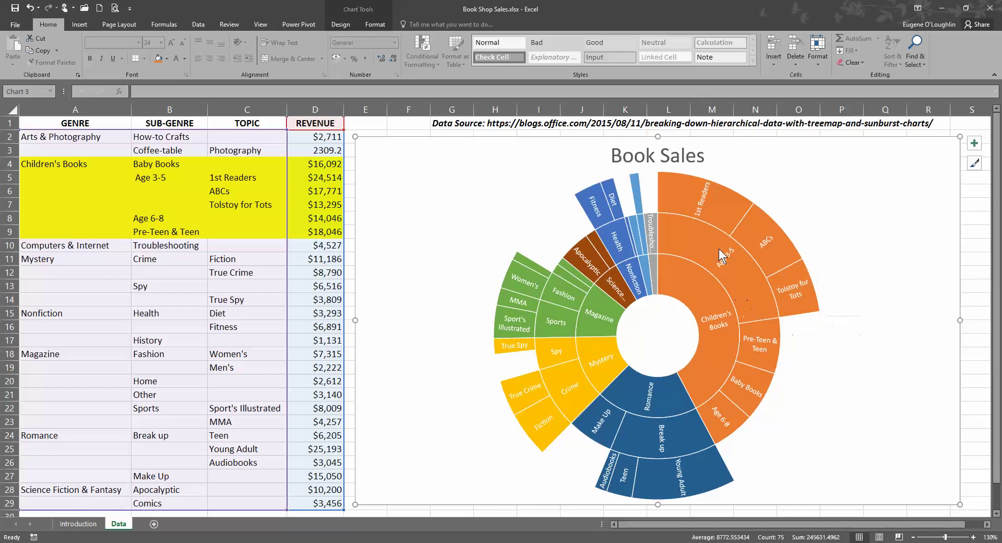
left_click(765, 243)
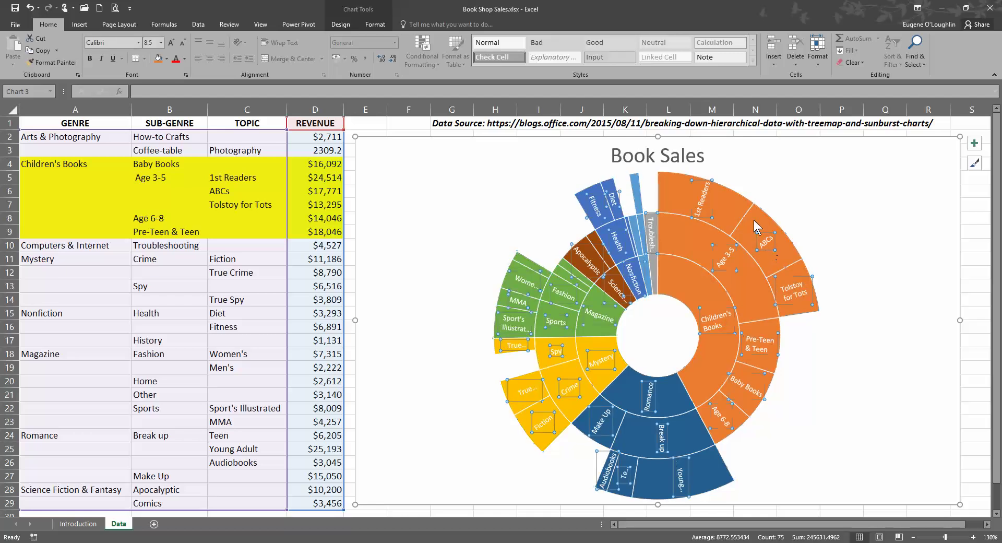
left_click(754, 221)
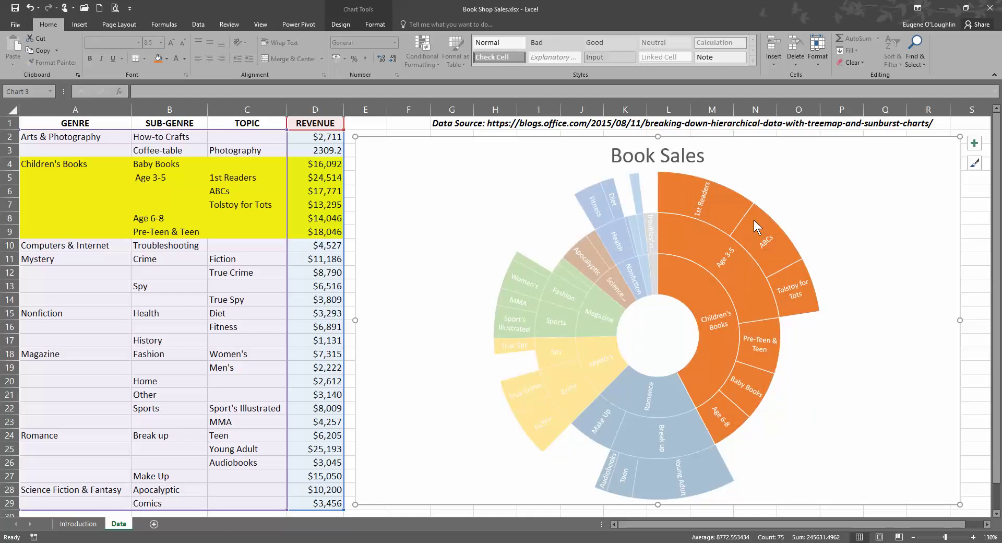
left_click(753, 220)
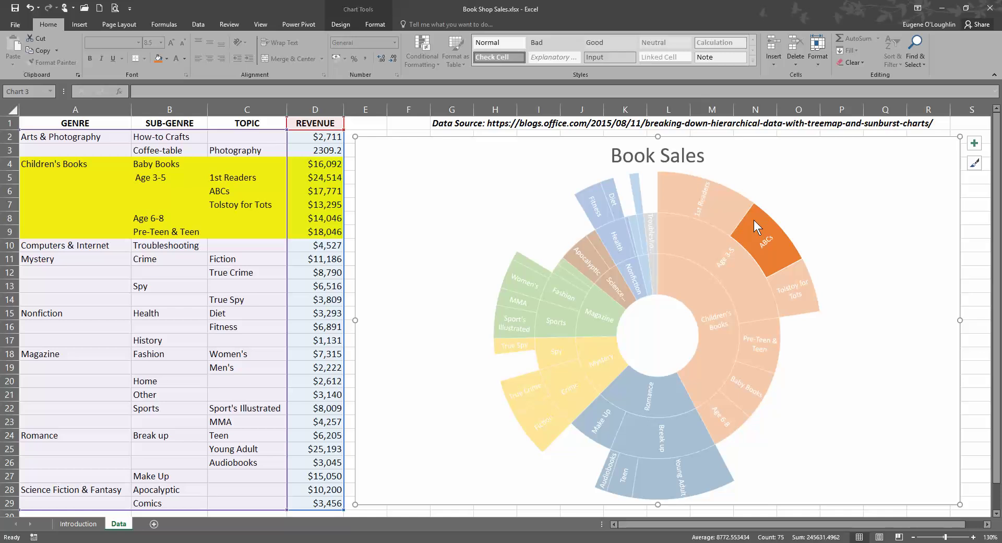
left_click(753, 220)
left_click(865, 206)
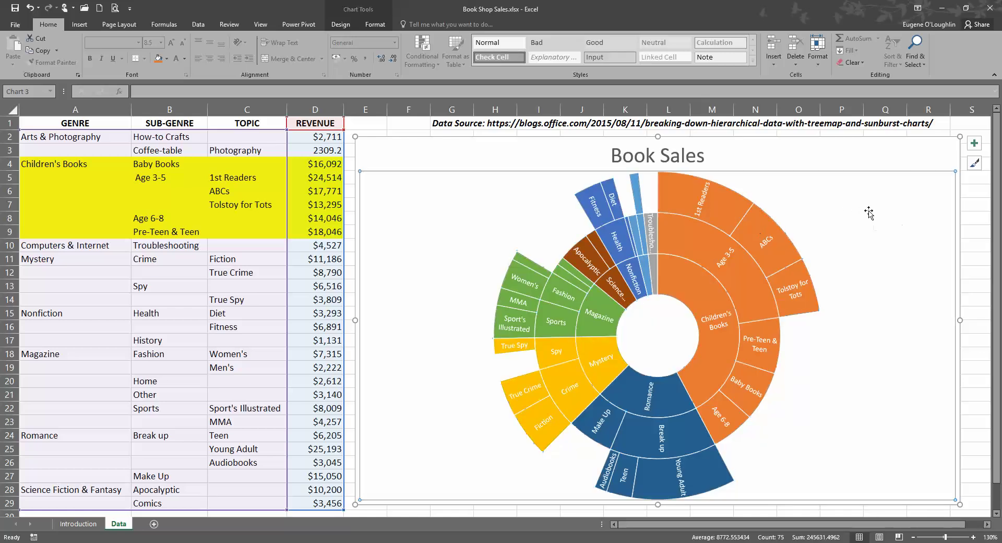
left_click(545, 425)
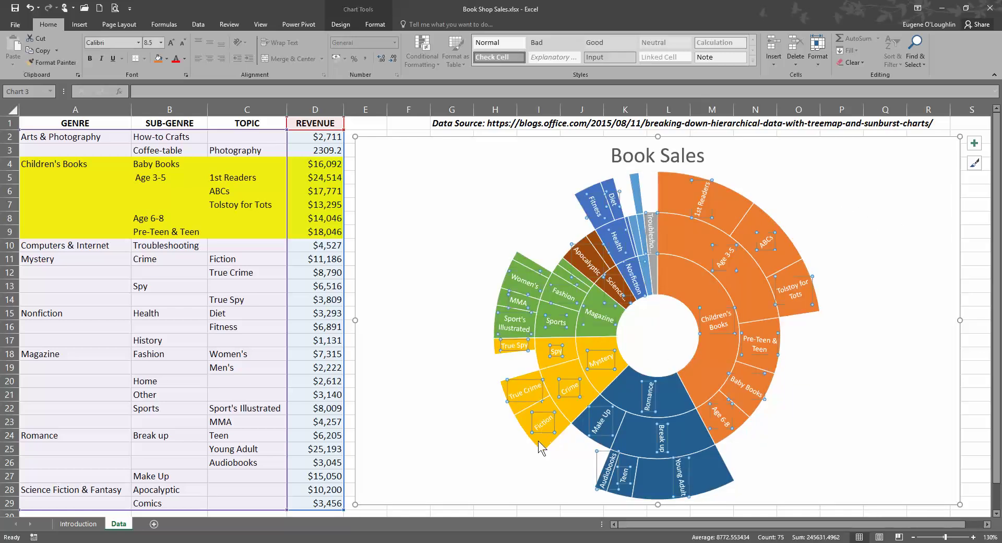
left_click(537, 440)
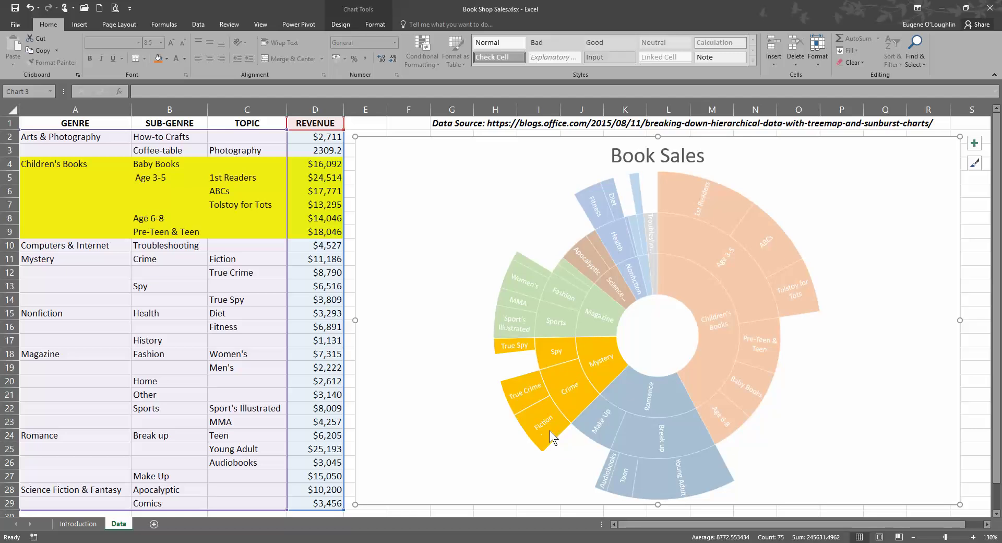
left_click(436, 442)
left_click(435, 442)
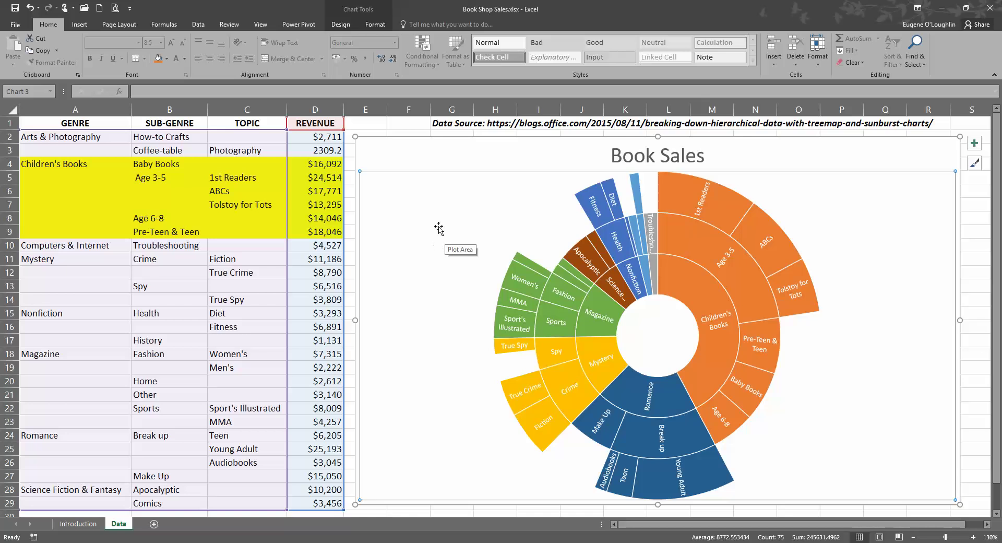
Step: Add a right-side legend listing the book genres to the Book Sales chart
left_click(343, 24)
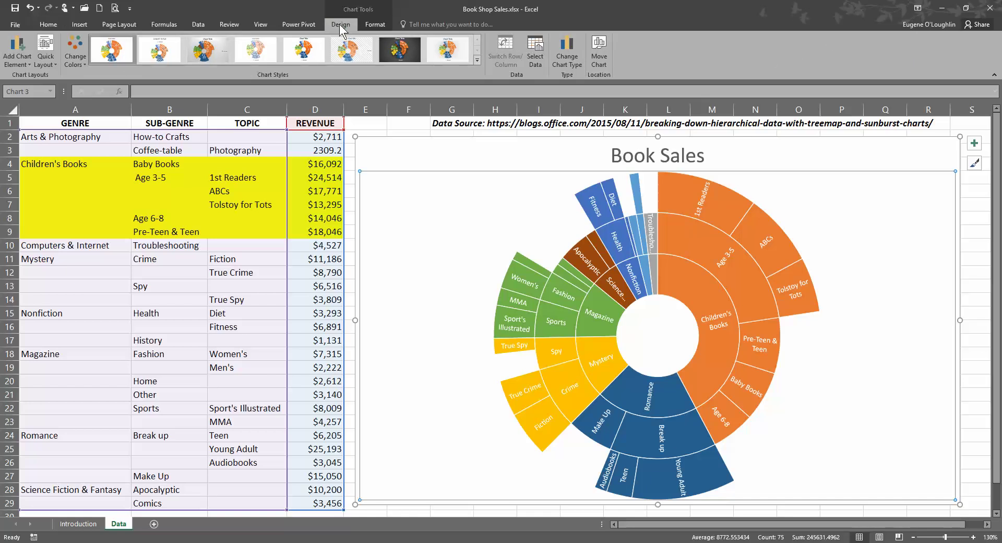
left_click(30, 62)
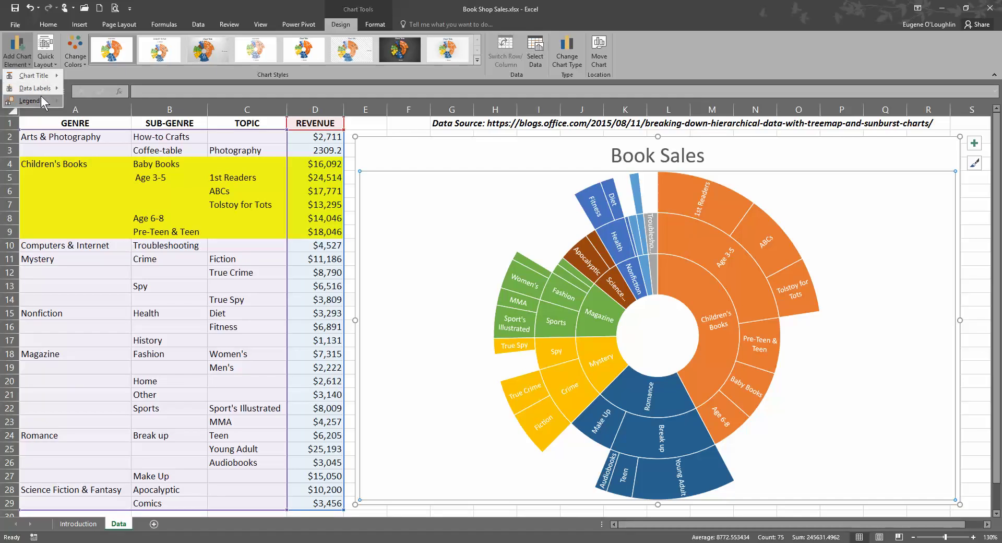
mouse_move(43, 101)
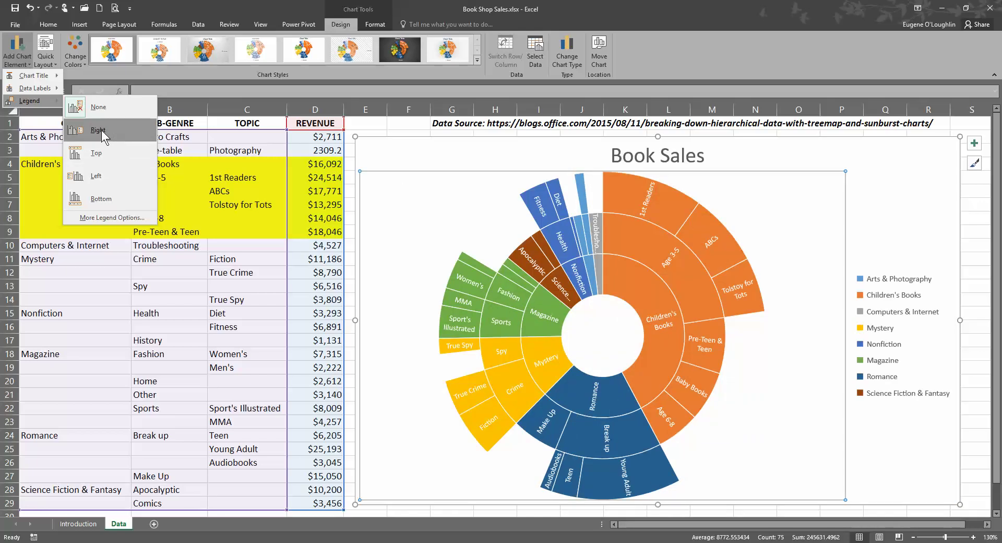
left_click(101, 130)
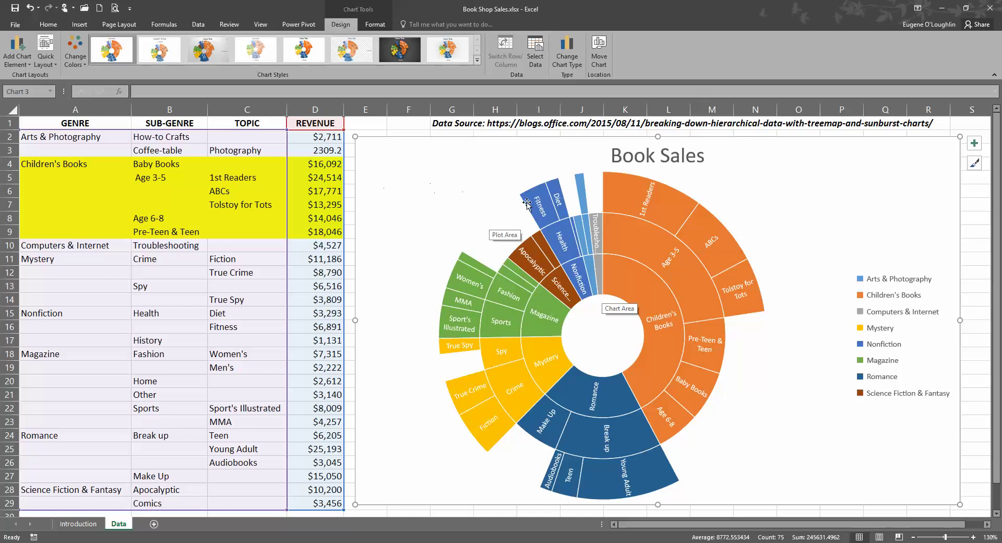
left_click(673, 201)
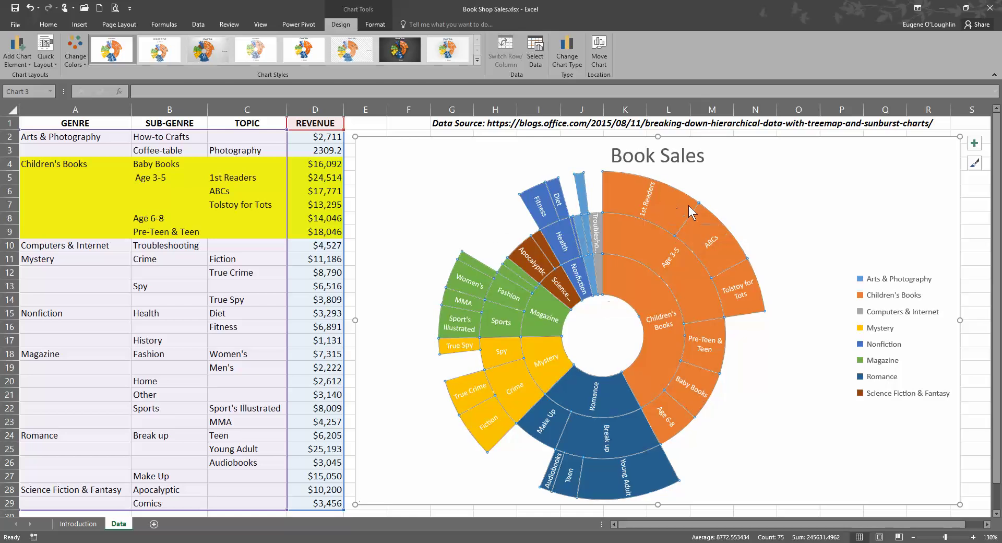
left_click(687, 202)
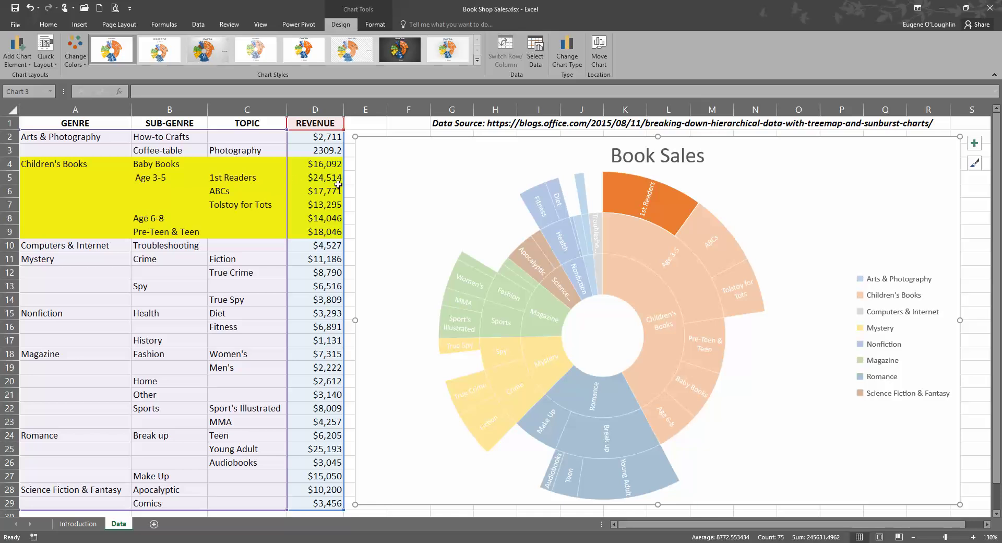
left_click(693, 202)
left_click(692, 203)
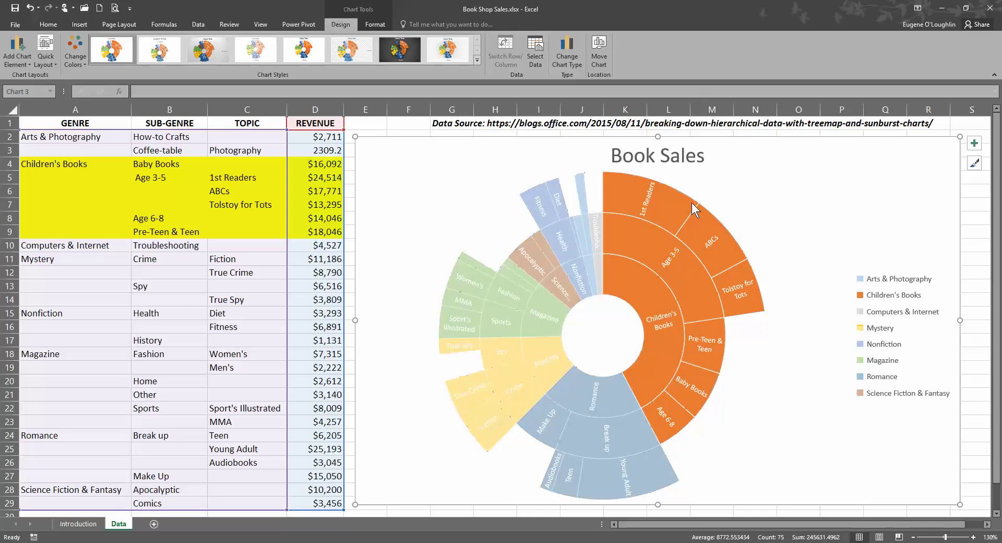
left_click(691, 202)
left_click(691, 203)
left_click(756, 184)
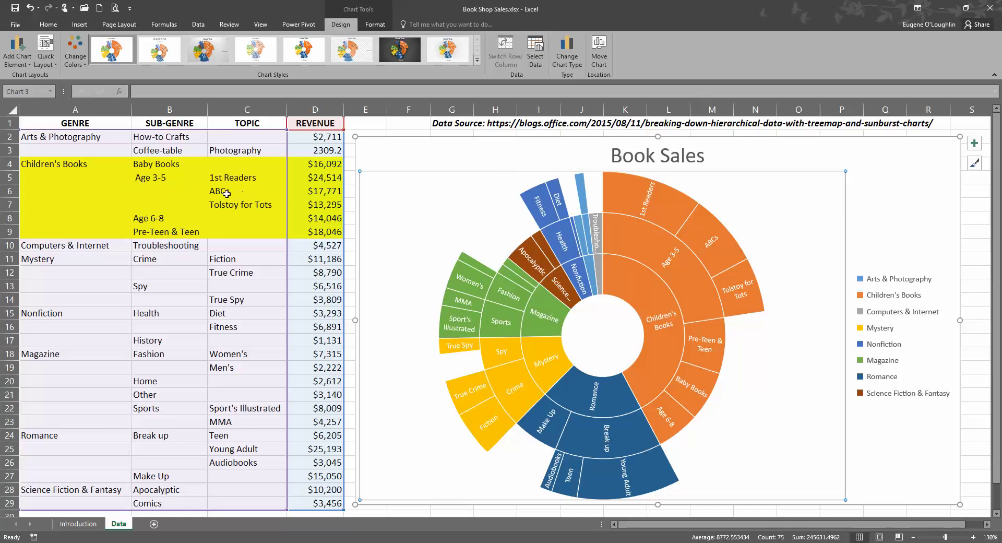
left_click(331, 193)
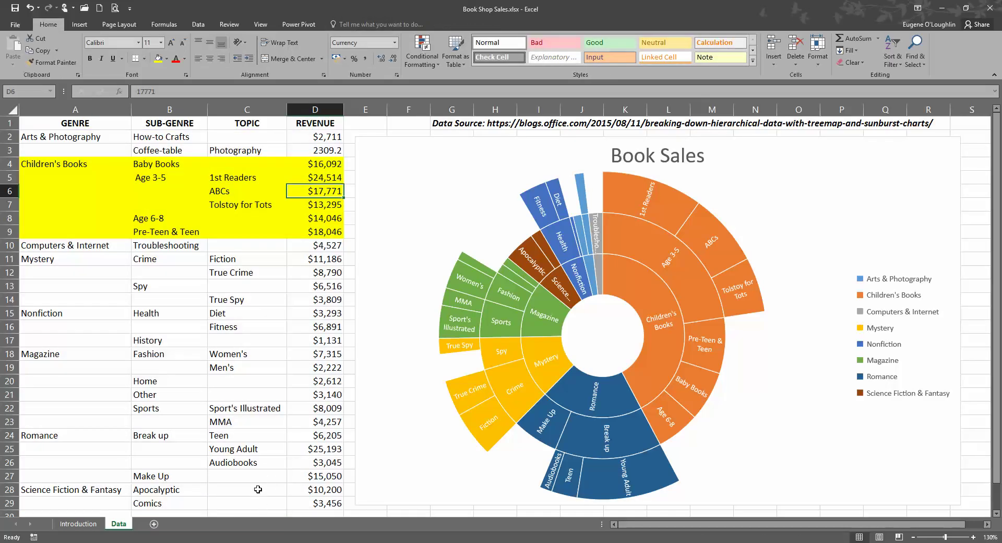
type("10000")
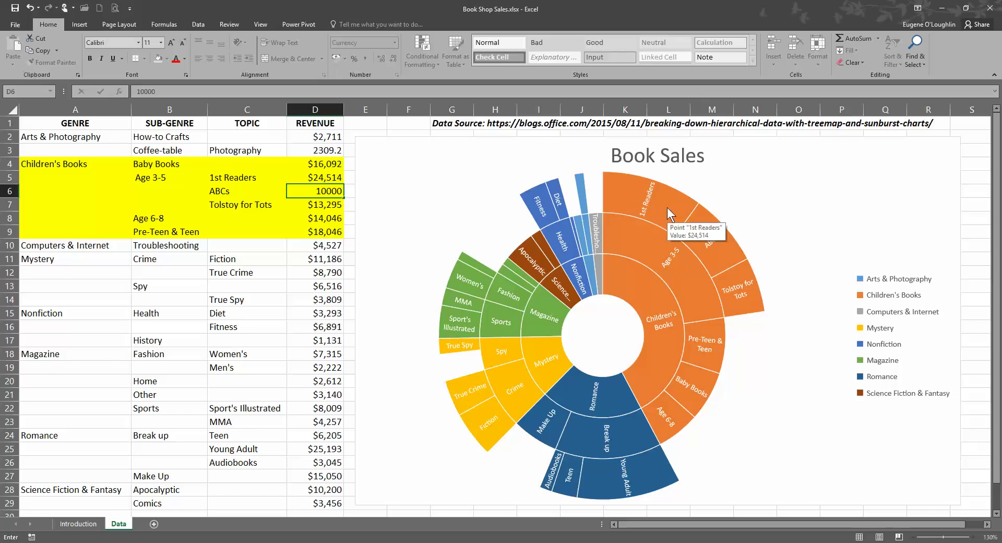
mouse_move(728, 246)
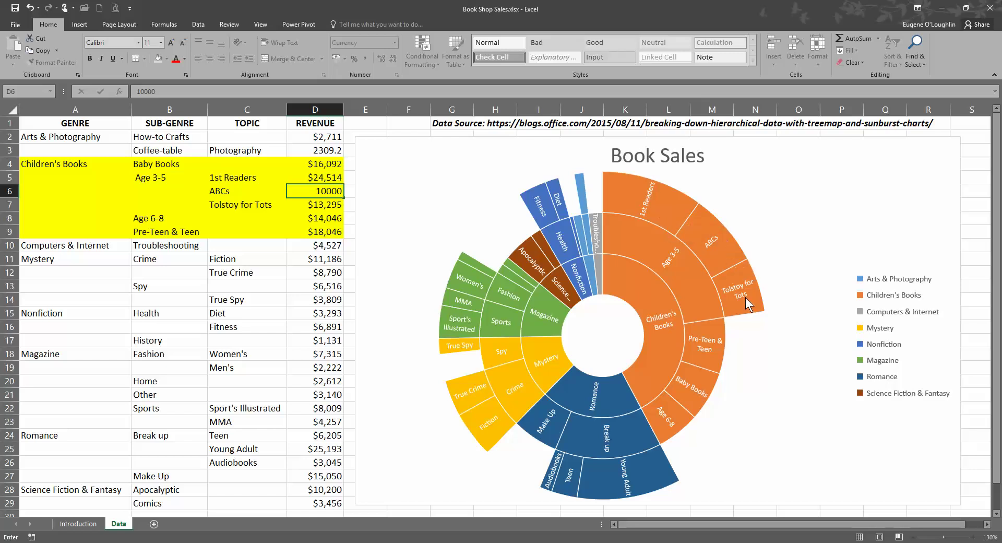
mouse_move(746, 302)
key("Return")
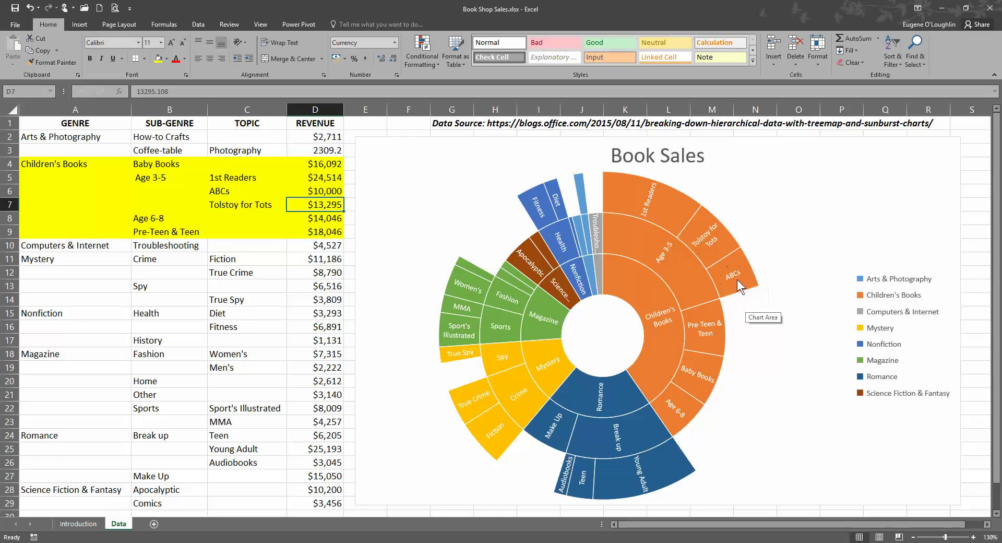
mouse_move(737, 282)
key("ctrl+z")
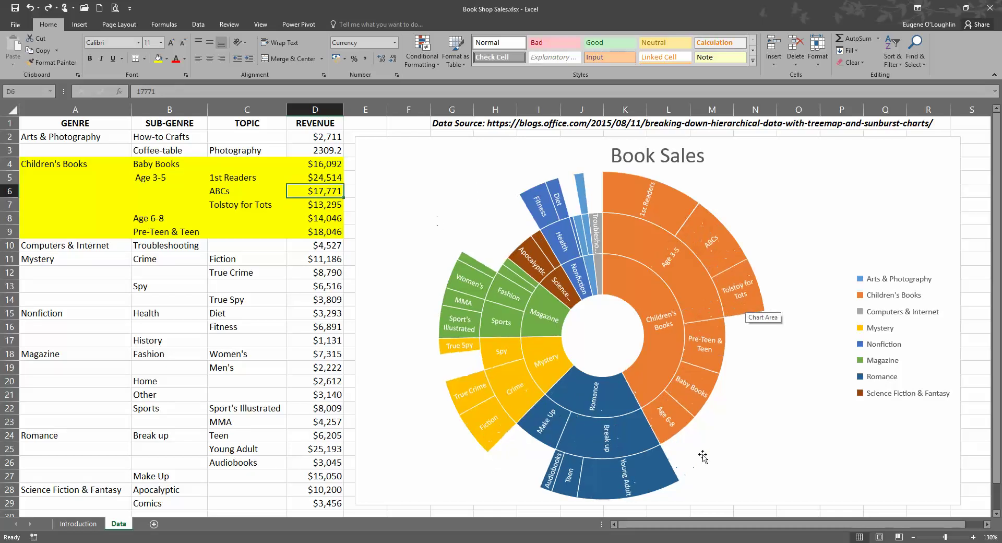